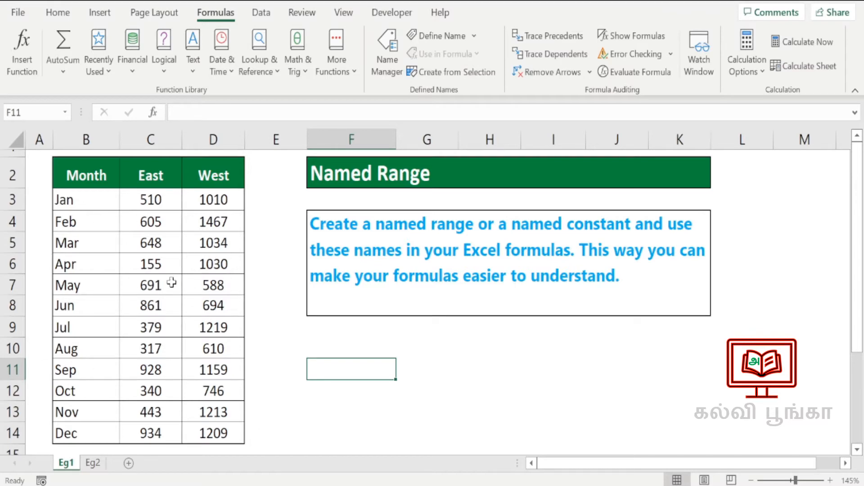
drag(87, 202, 88, 437)
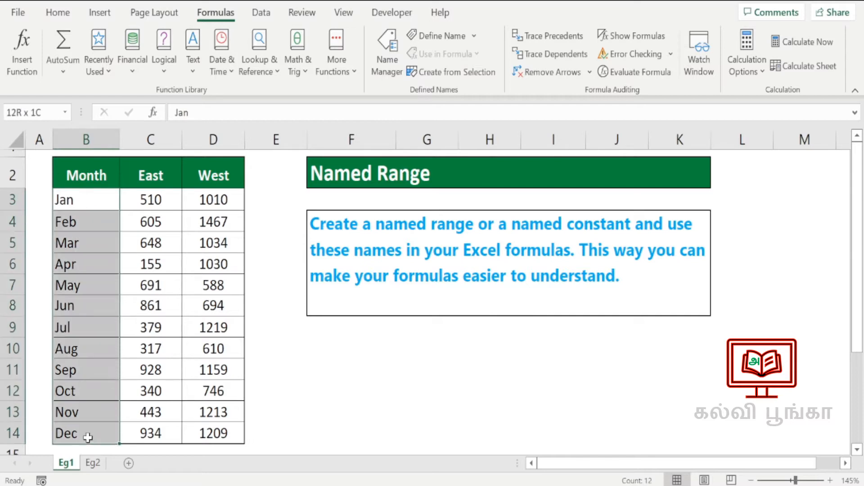
click(37, 112)
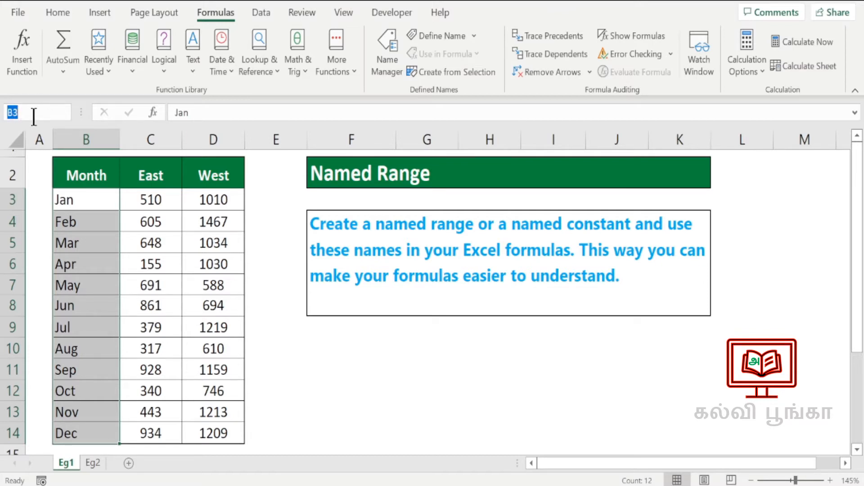
text(Month)
key(Return)
click(323, 325)
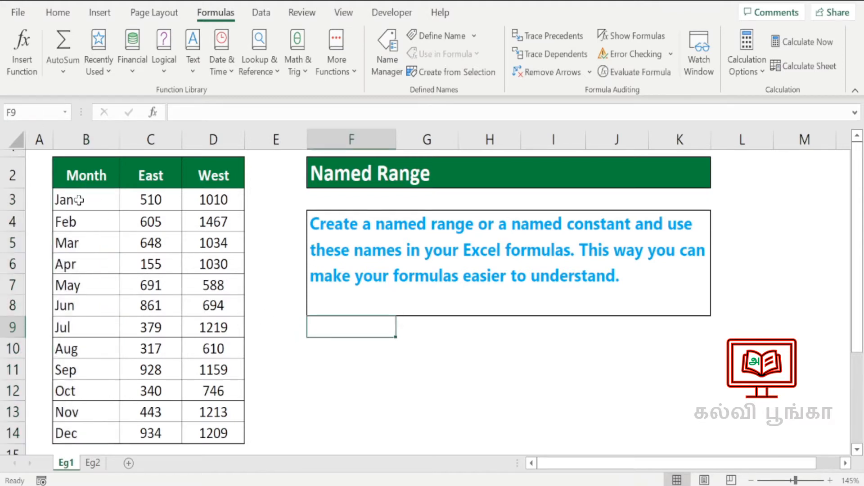
Assign the range name MonthName to the month cells B3:B14
drag(78, 200, 79, 428)
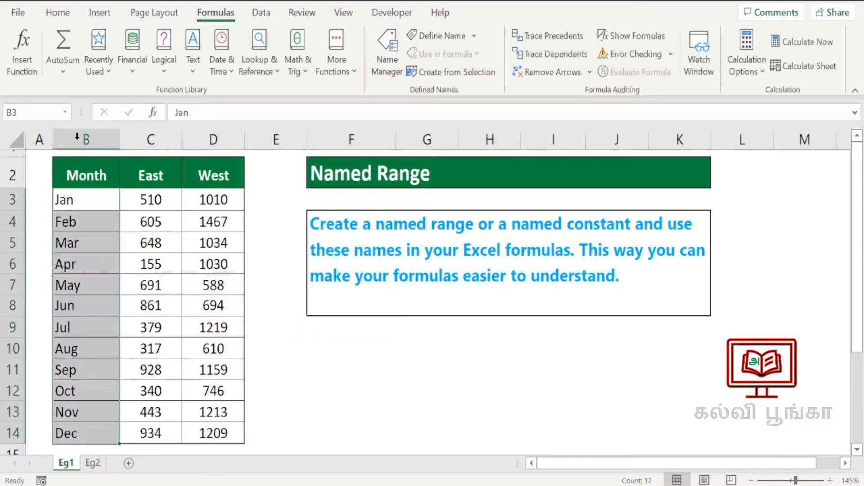
click(87, 197)
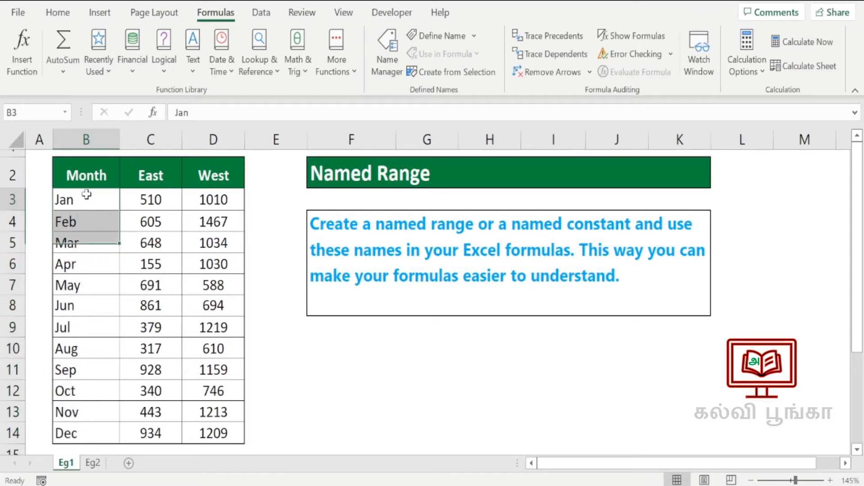
shift+click(88, 427)
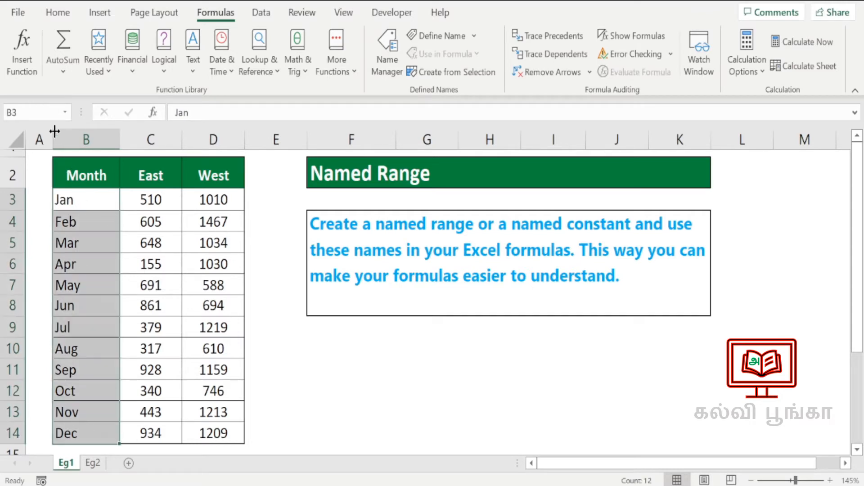
click(45, 112)
text(N)
text(Month)
text(Nam)
text(e)
key(Return)
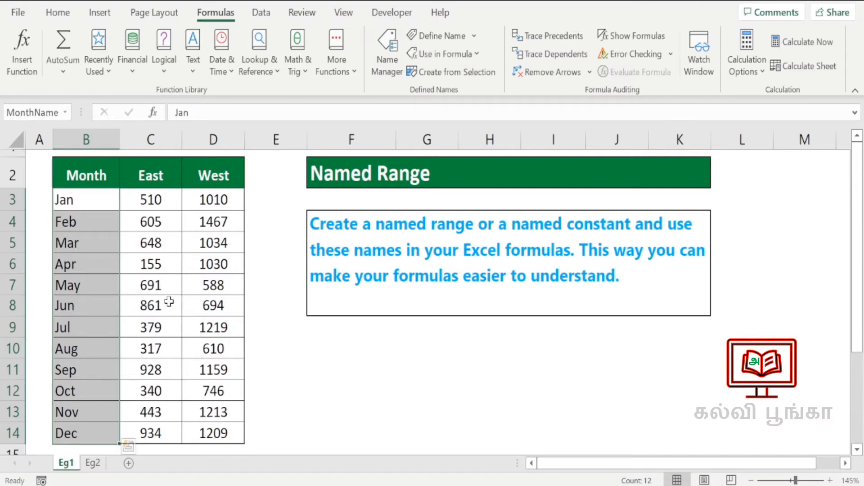
Reselect the month cells B3:B14 and check the name assigned to them
click(168, 299)
drag(91, 202, 97, 440)
click(48, 111)
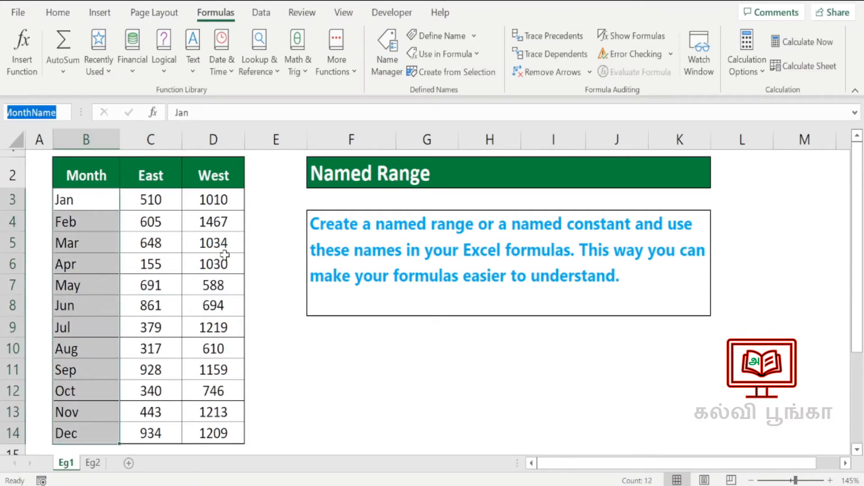
Enter the formula =MonthName in cell F12 and view the list of months it returns
click(375, 395)
text(=)
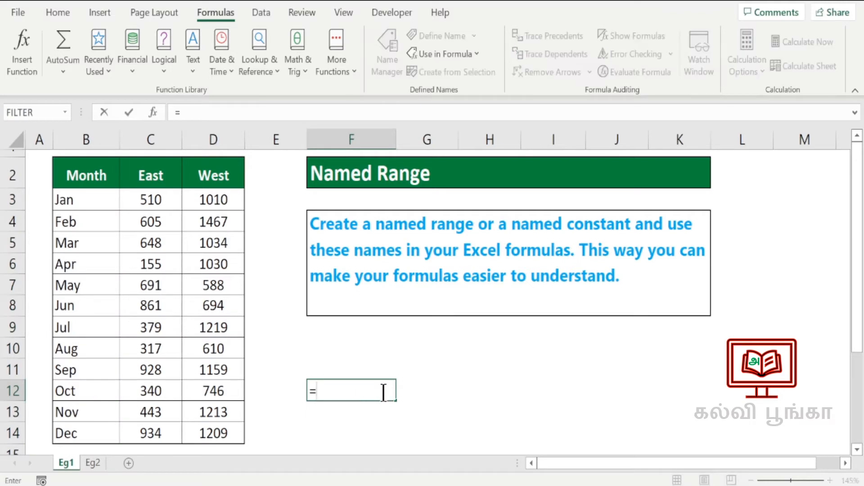
text(mon)
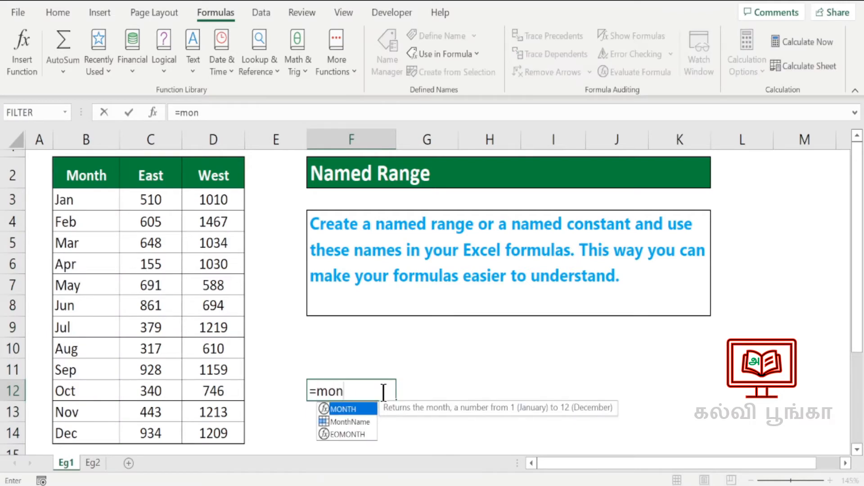
double_click(337, 422)
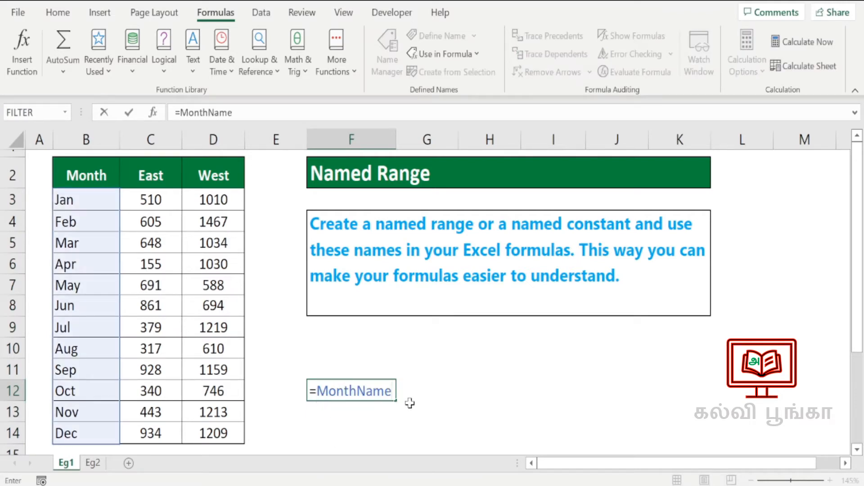
key(Return)
scroll(408, 403, down, 6)
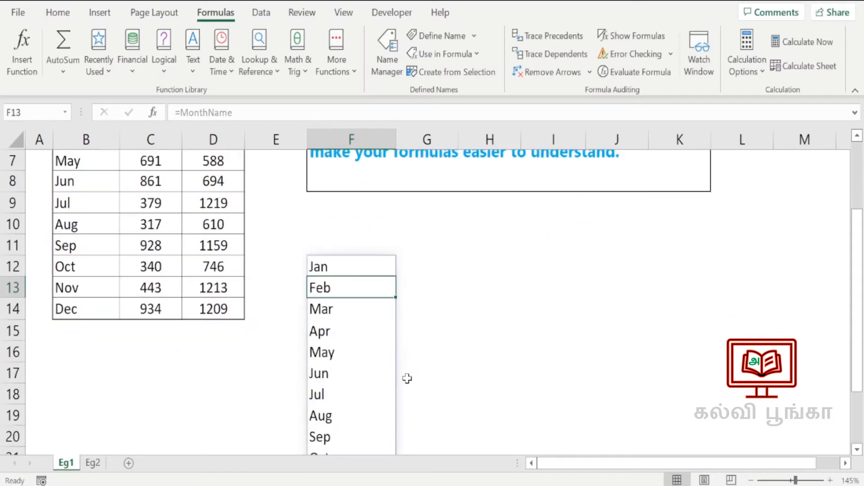
scroll(407, 378, up, 3)
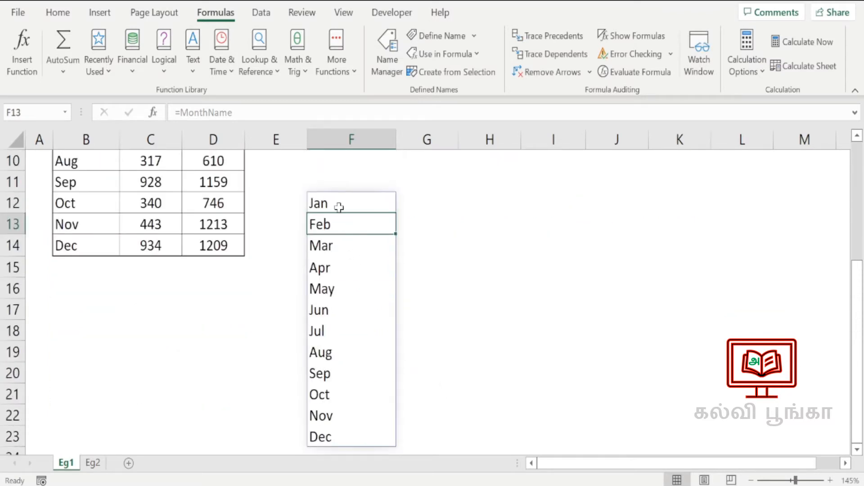
Clear the month list produced by the formula in F12:F23
drag(337, 205, 344, 439)
key(Delete)
scroll(368, 373, up, 3)
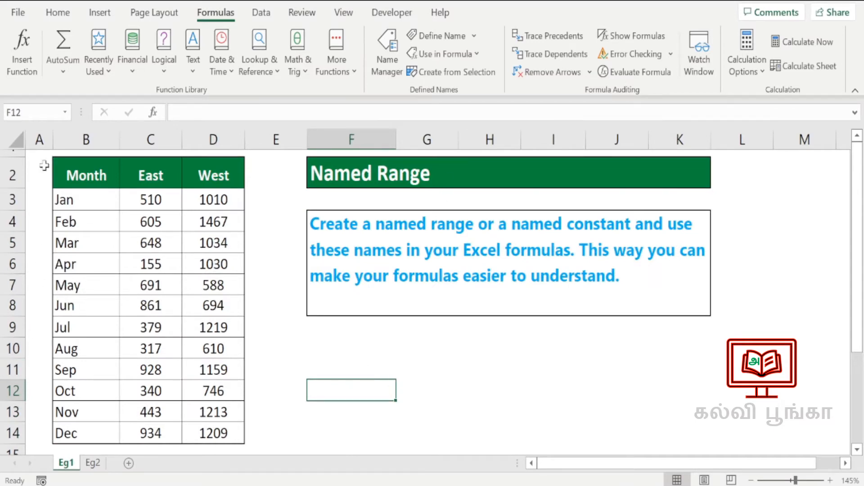
Select the Jan to Dec cells in column B again and review their range name
drag(74, 200, 88, 427)
scroll(100, 347, up, 1)
click(50, 113)
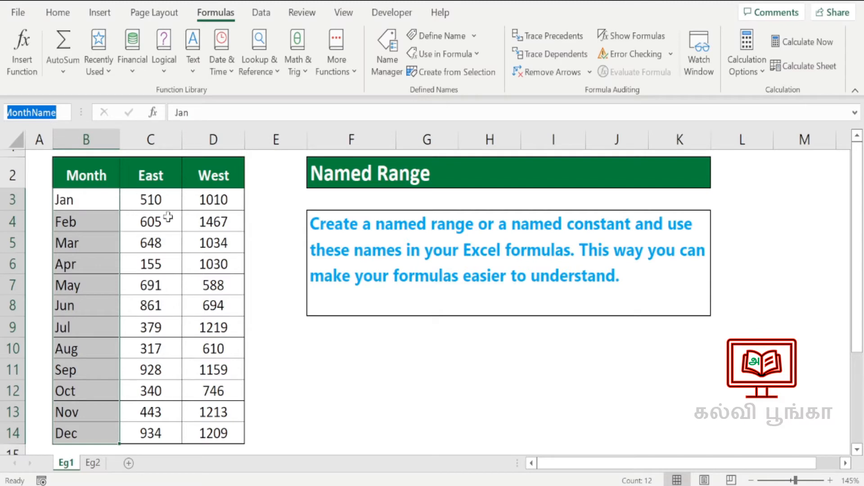
Define the name East with Workbook scope for cells C3:C14 of the Eg1 sheet
click(136, 246)
drag(149, 193, 153, 433)
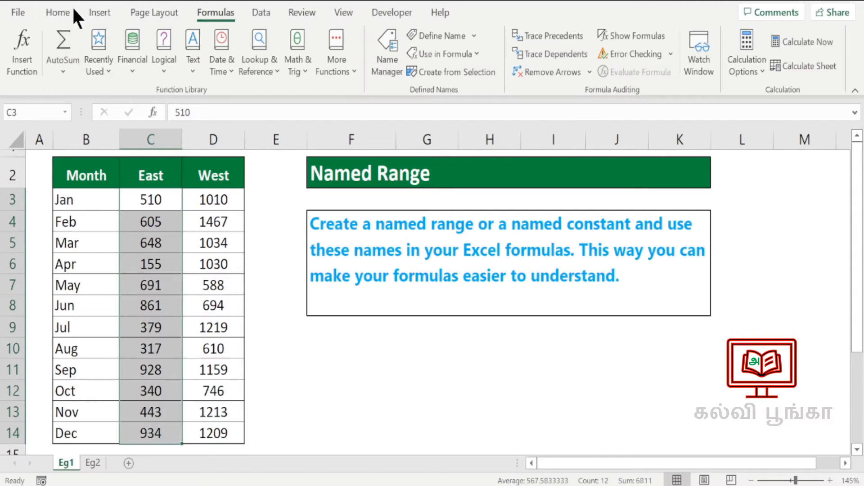
click(56, 10)
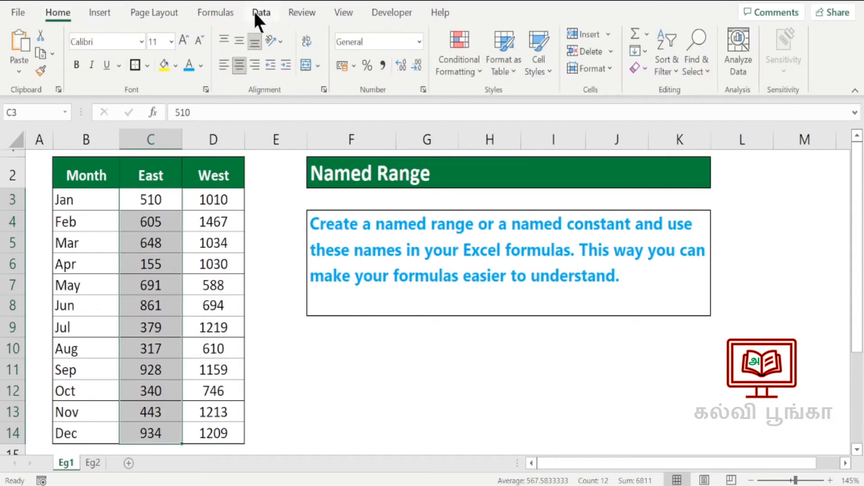
click(214, 13)
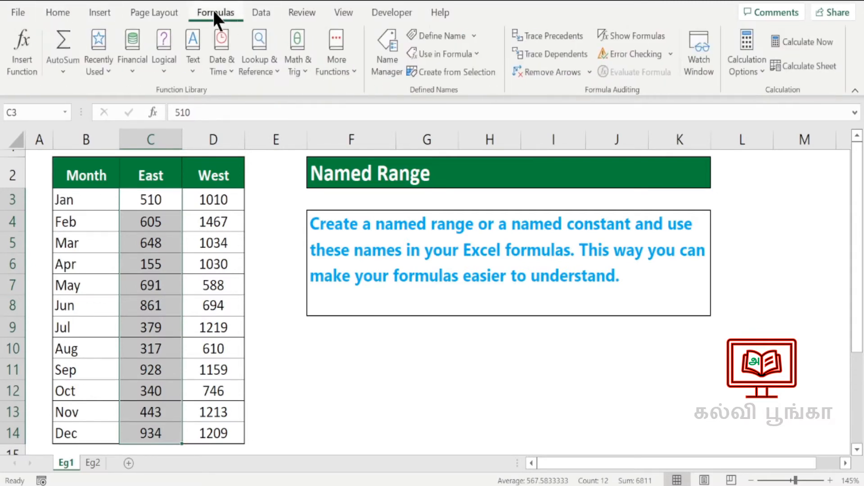
click(440, 35)
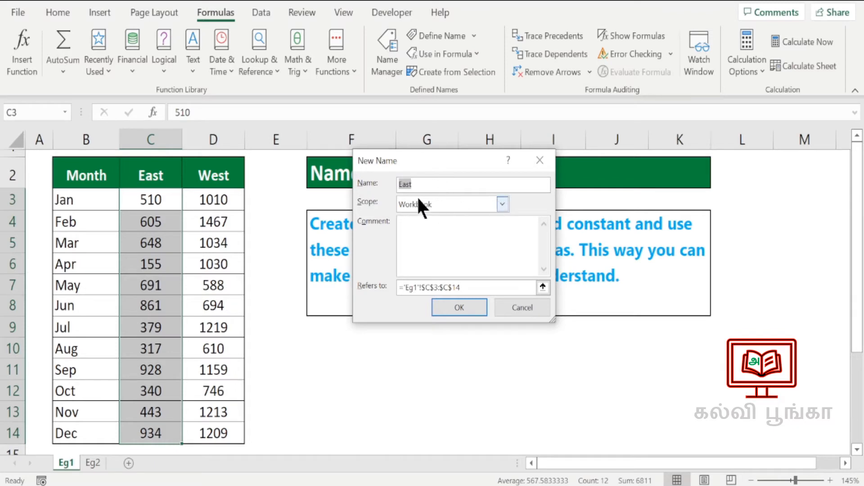
click(416, 185)
double_click(459, 184)
click(502, 204)
click(502, 204)
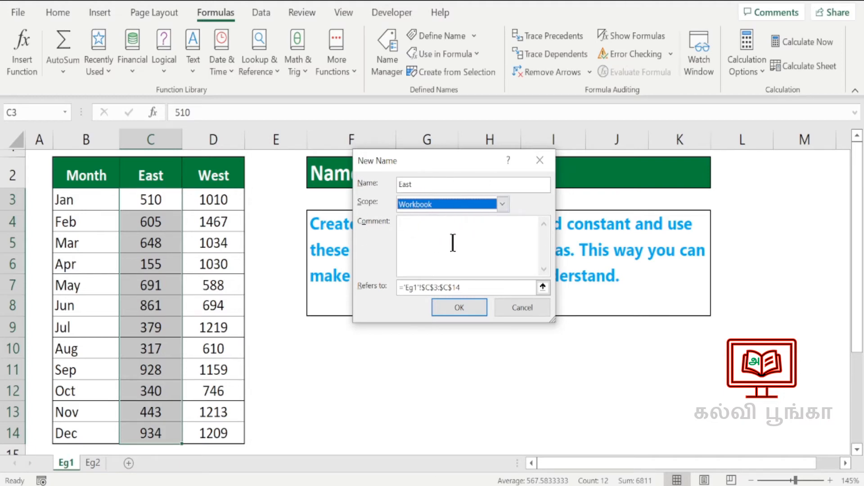
click(424, 228)
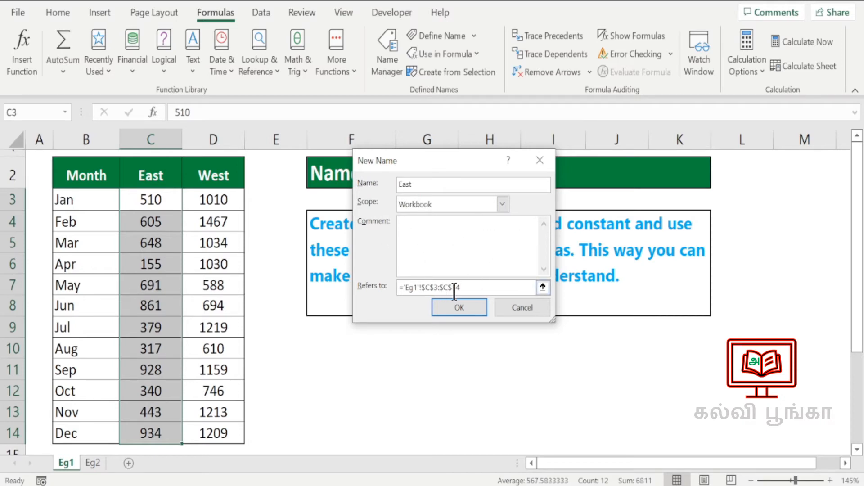
click(474, 285)
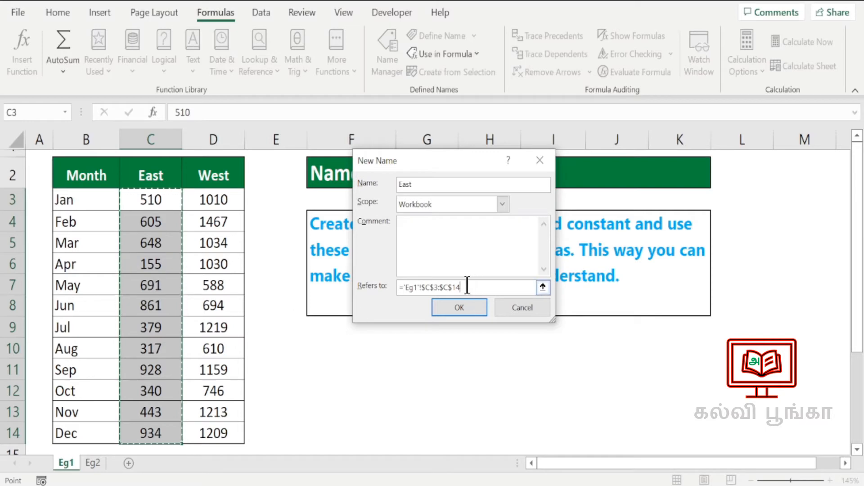
click(543, 287)
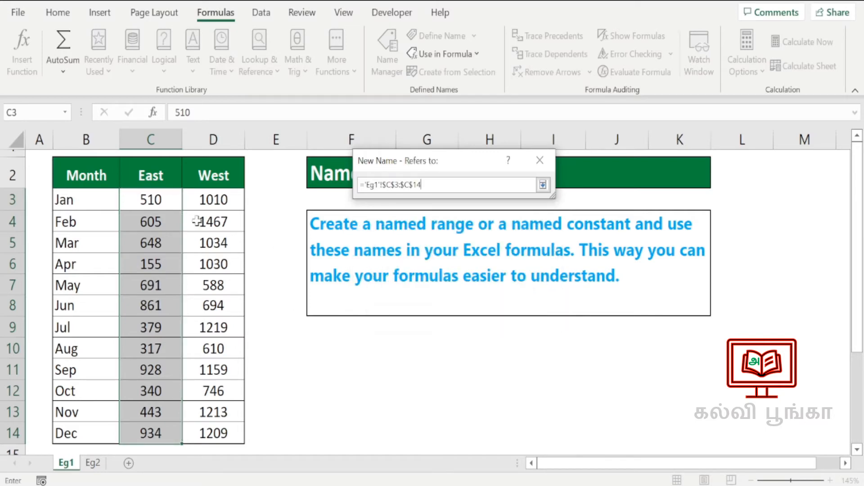
click(543, 184)
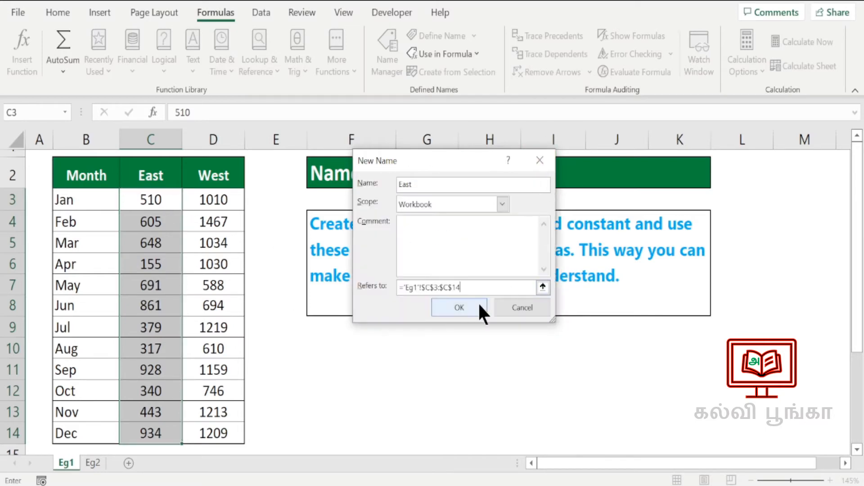
click(461, 304)
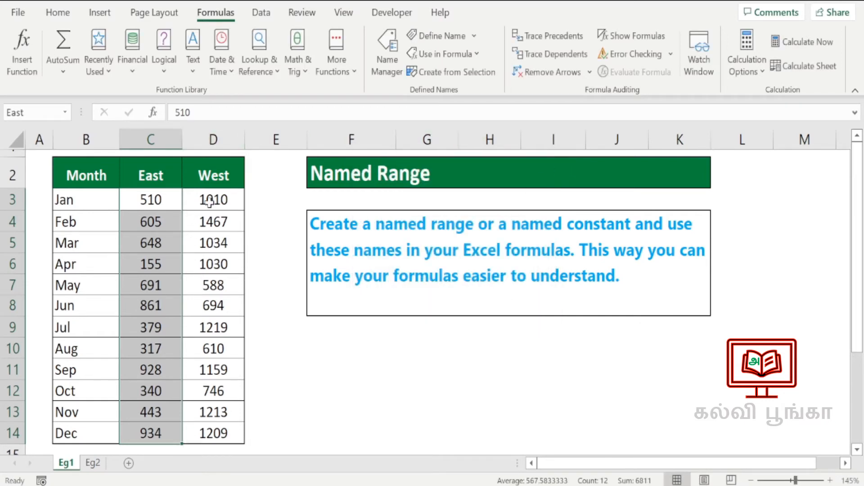
Define the name West with Workbook scope for cells D3:D14, and review all defined names in the Name Manager
drag(208, 200, 210, 432)
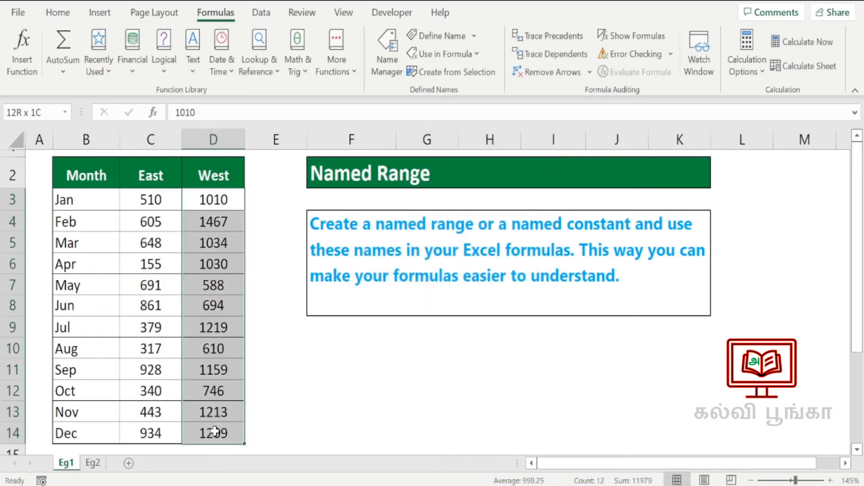
click(441, 32)
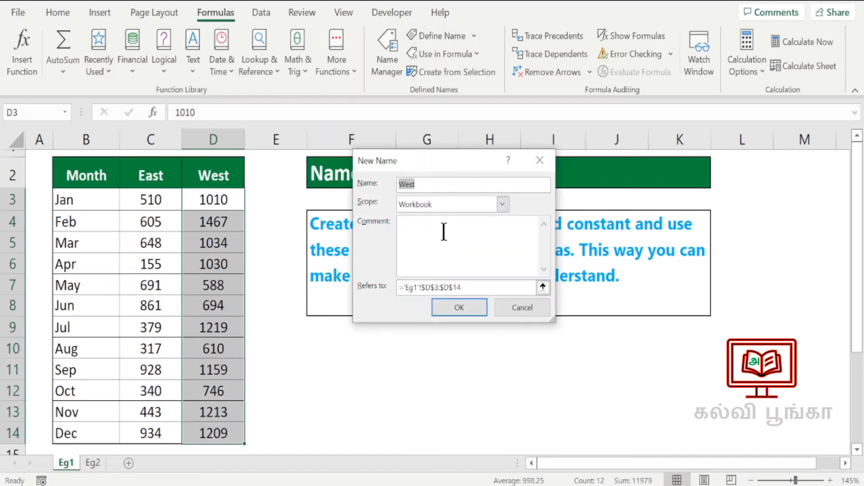
click(460, 306)
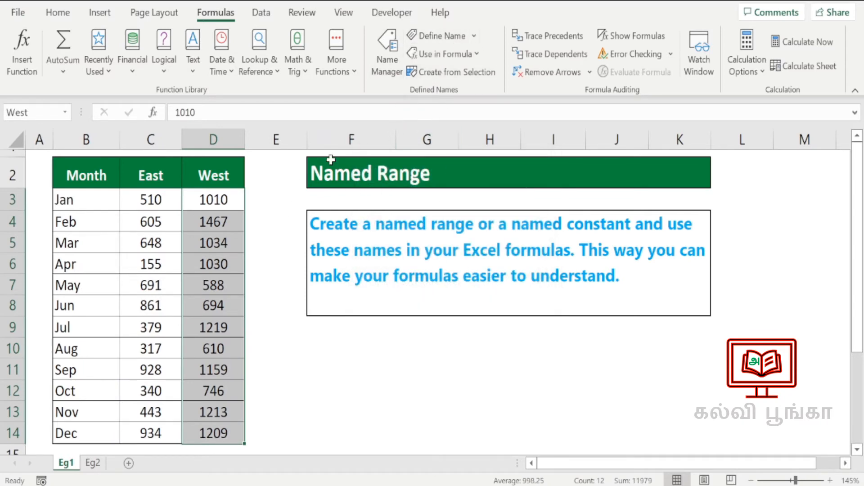
click(387, 67)
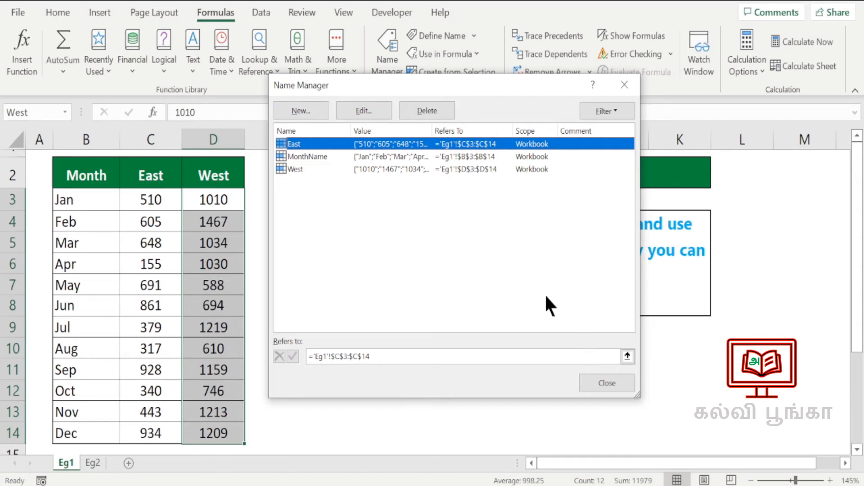
click(587, 380)
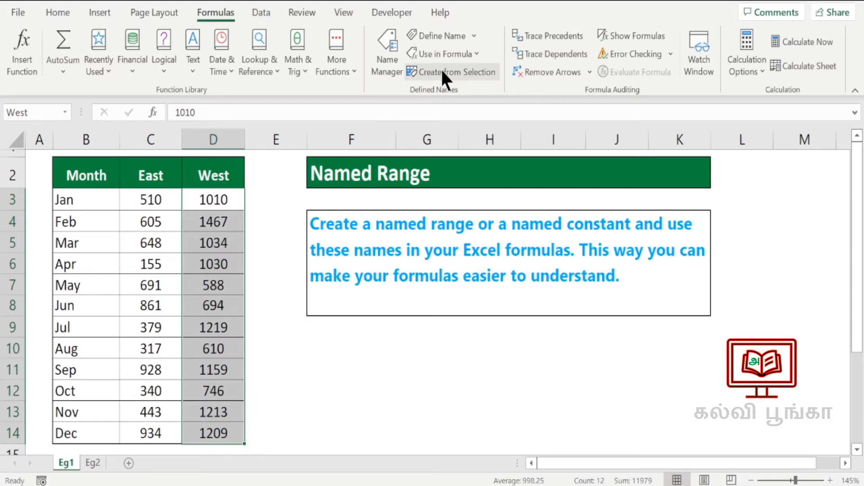
Create named ranges for the Eg2 sheet's table B2:E14 from its top row and left column labels
click(93, 464)
click(449, 244)
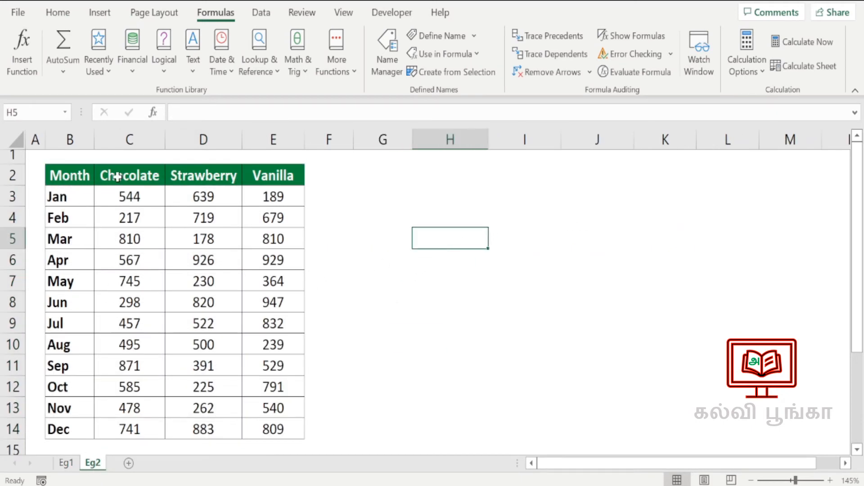
click(135, 177)
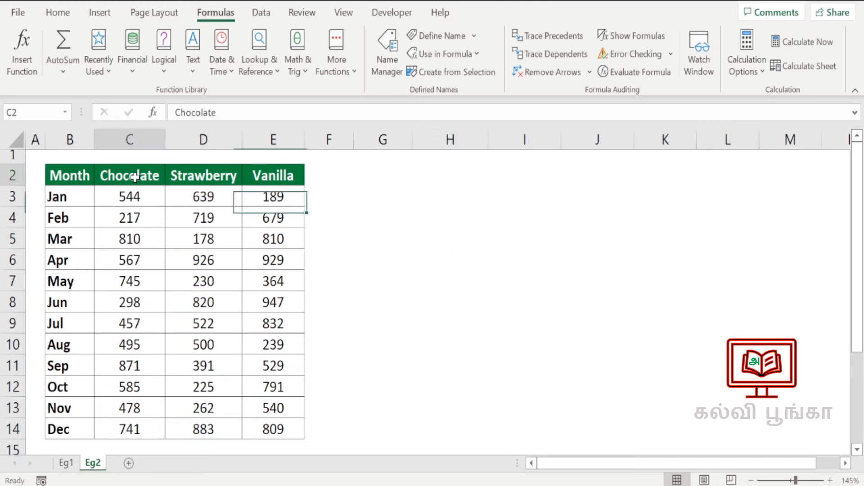
click(203, 175)
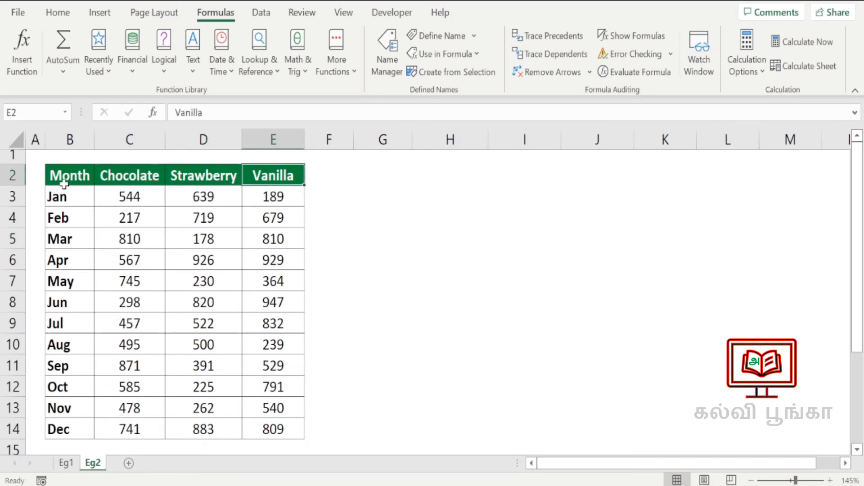
drag(67, 178, 265, 429)
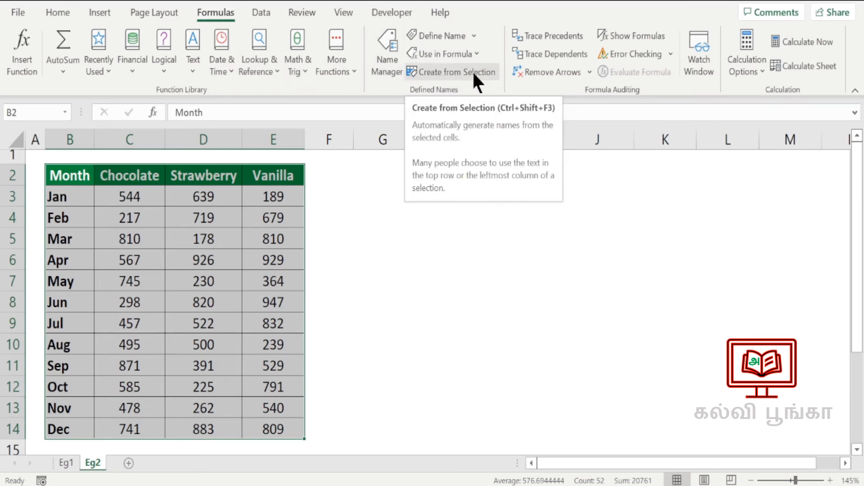
click(447, 73)
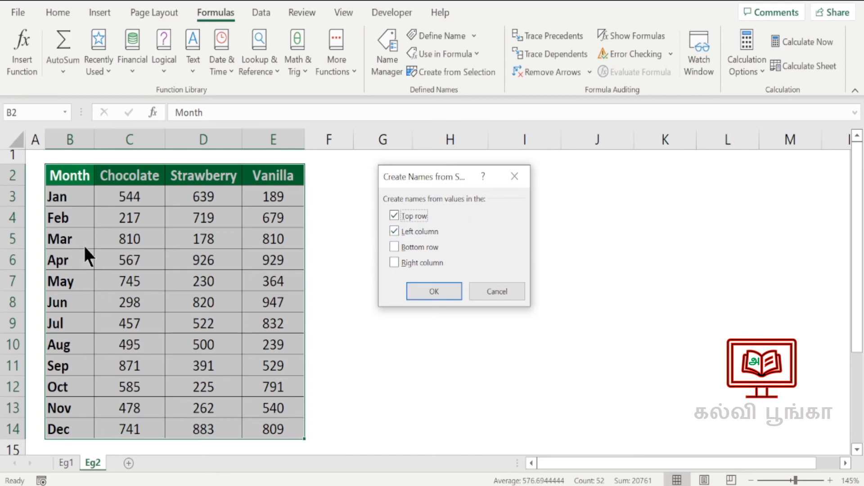
click(424, 287)
click(562, 230)
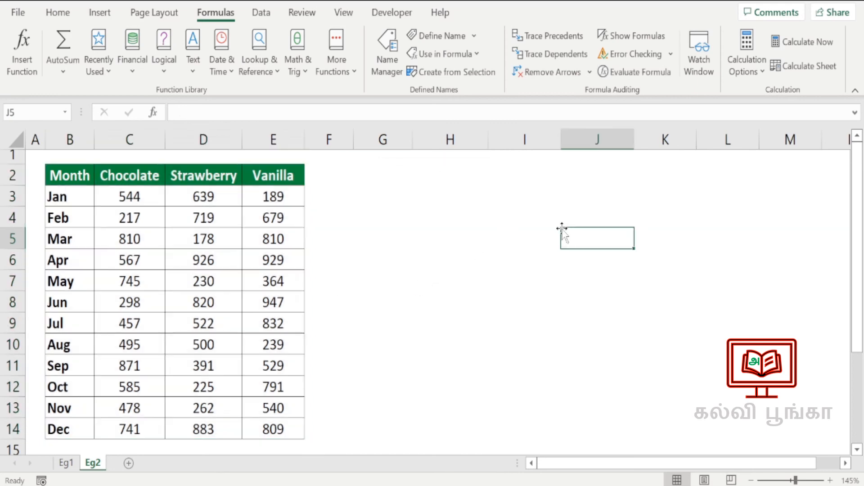
Select the Jan and Feb value rows in turn and check each row's range name
drag(114, 197, 249, 201)
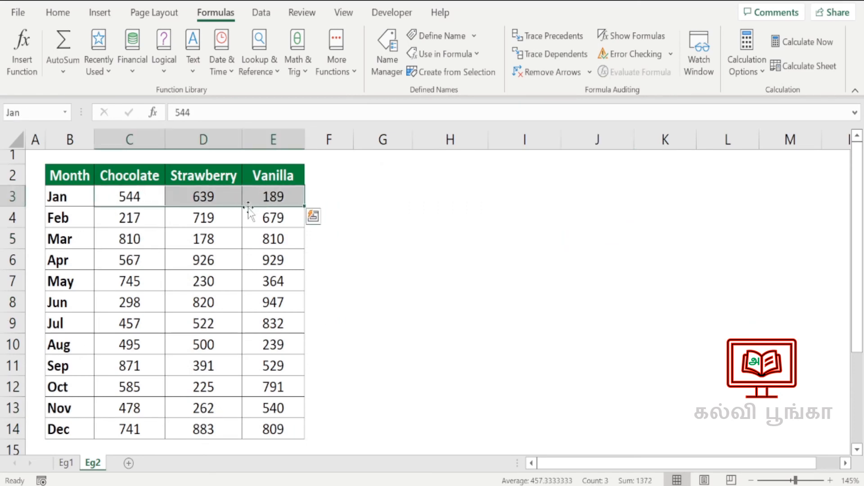
click(25, 112)
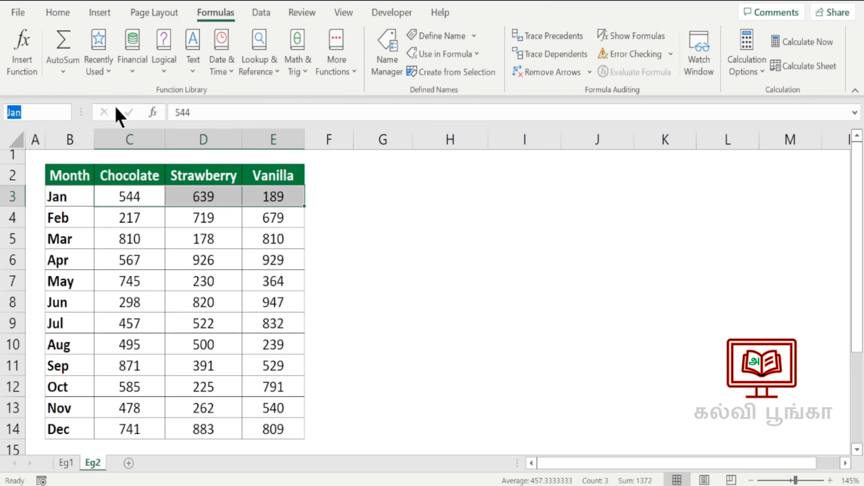
click(116, 220)
drag(116, 221, 288, 218)
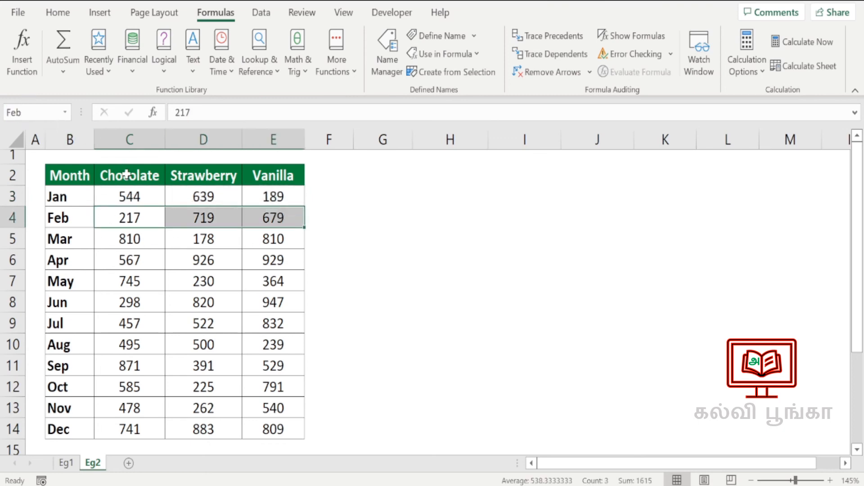
Select the Chocolate, Strawberry and Vanilla value columns in turn and check each column's range name
drag(135, 193, 151, 428)
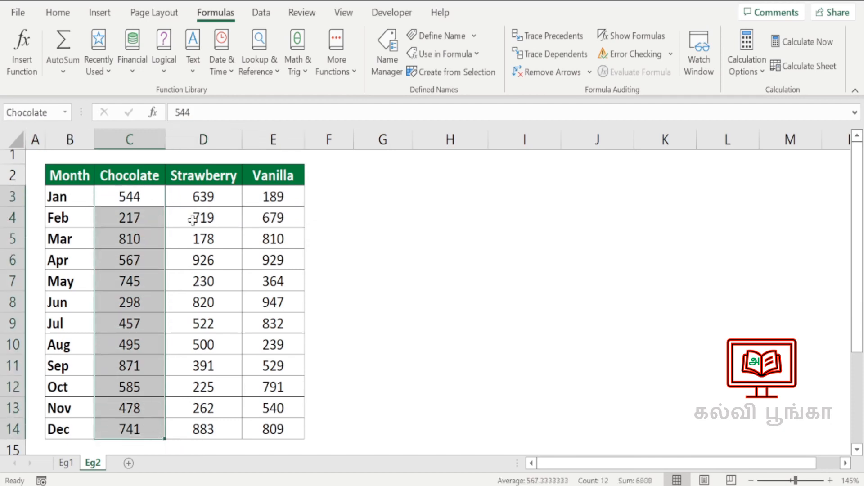
drag(194, 198, 201, 433)
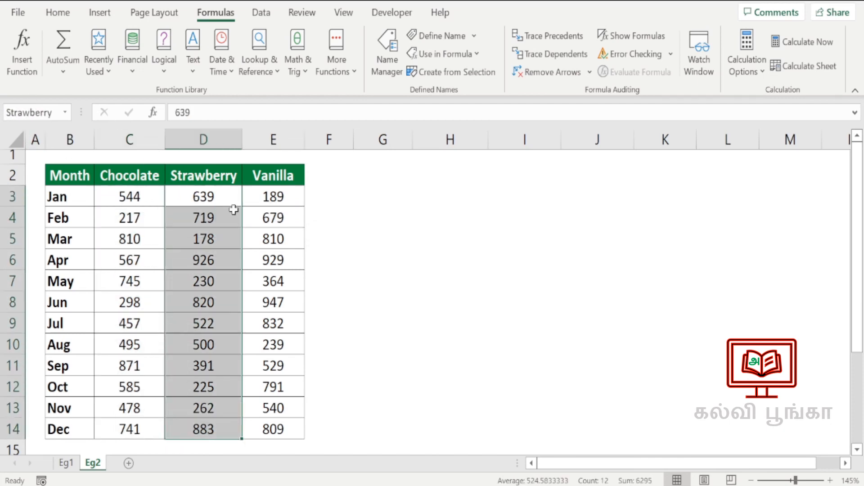
drag(258, 198, 271, 431)
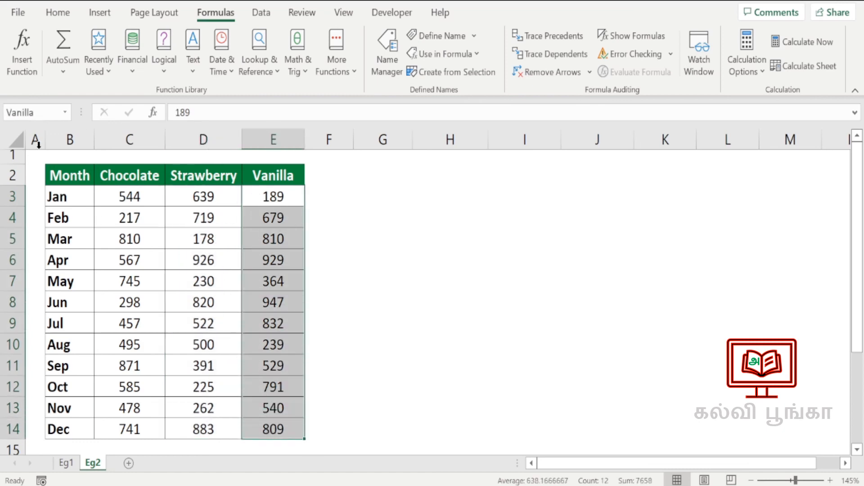
Enter =SUM(Vanilla) in cell H7 to total the named Vanilla range, and review the formula
click(424, 281)
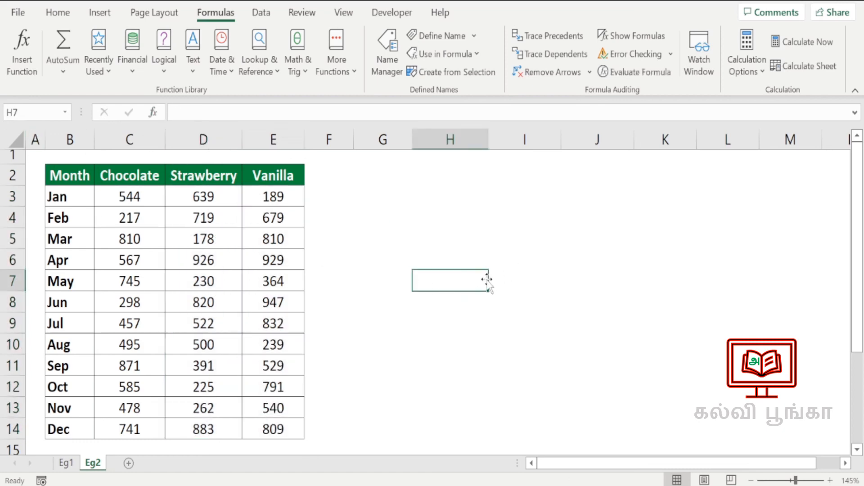
text(=sum)
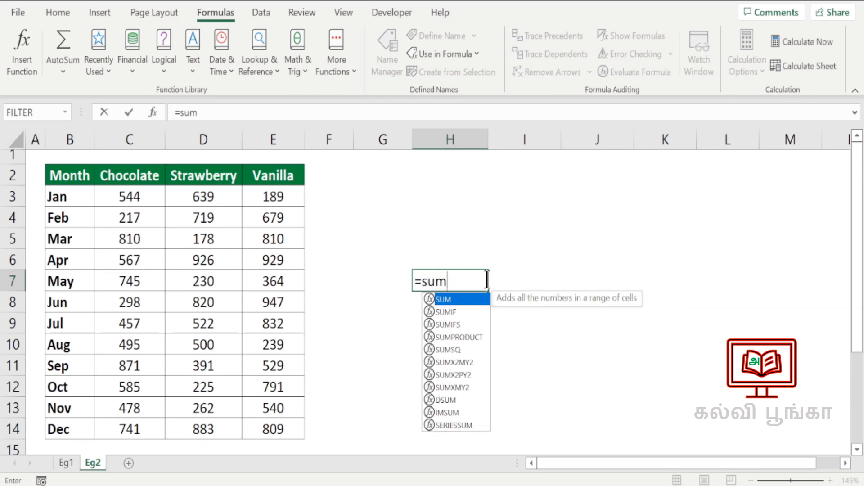
text(()
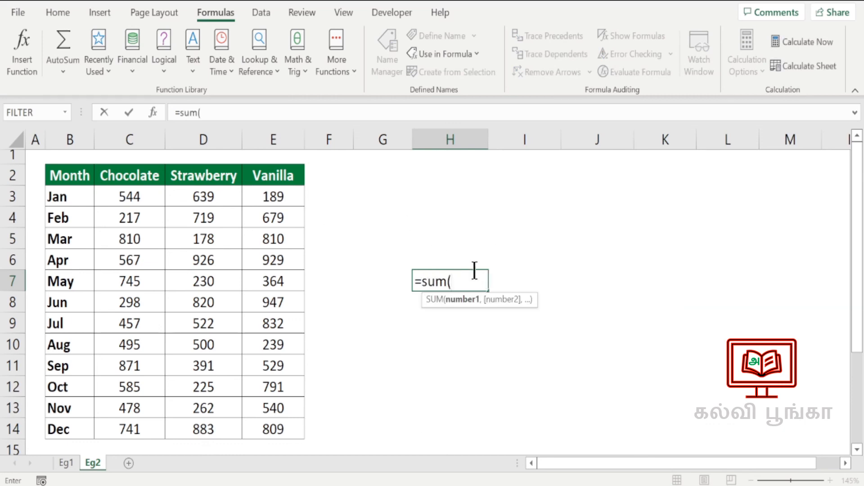
text(va)
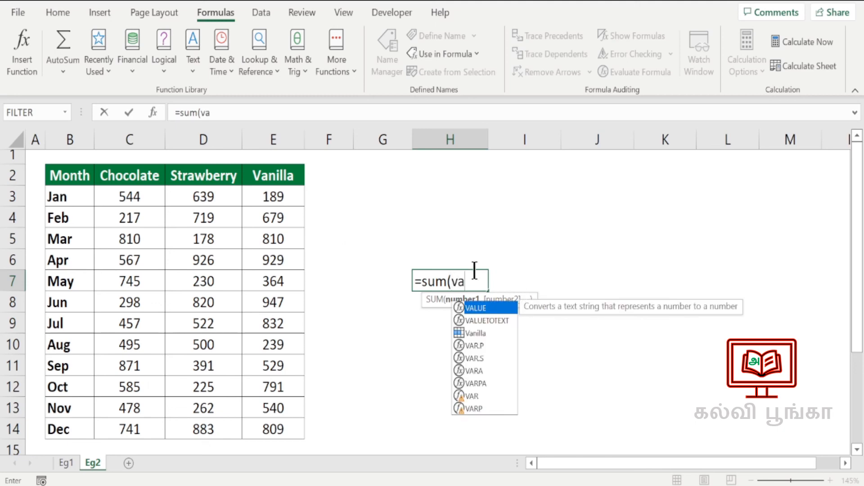
click(469, 333)
double_click(468, 332)
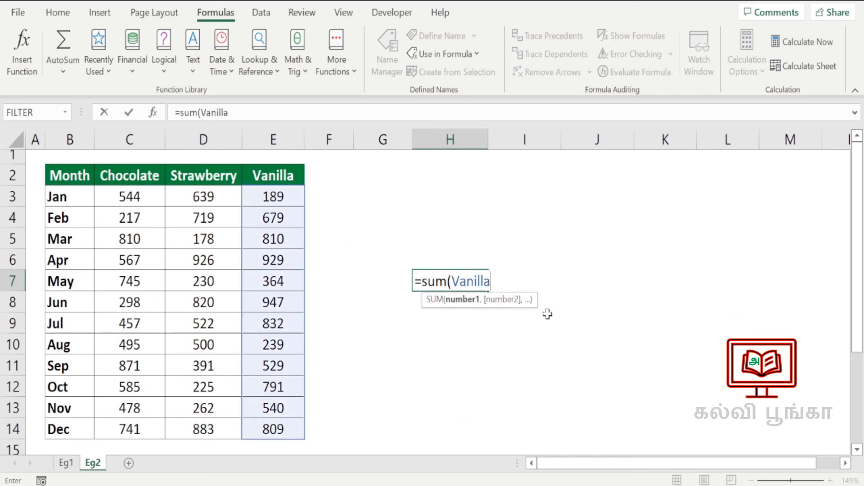
text())
key(Return)
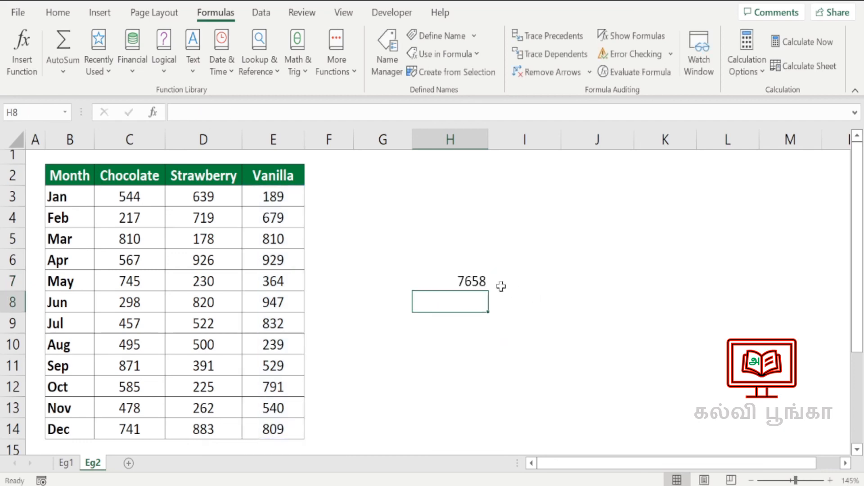
click(478, 286)
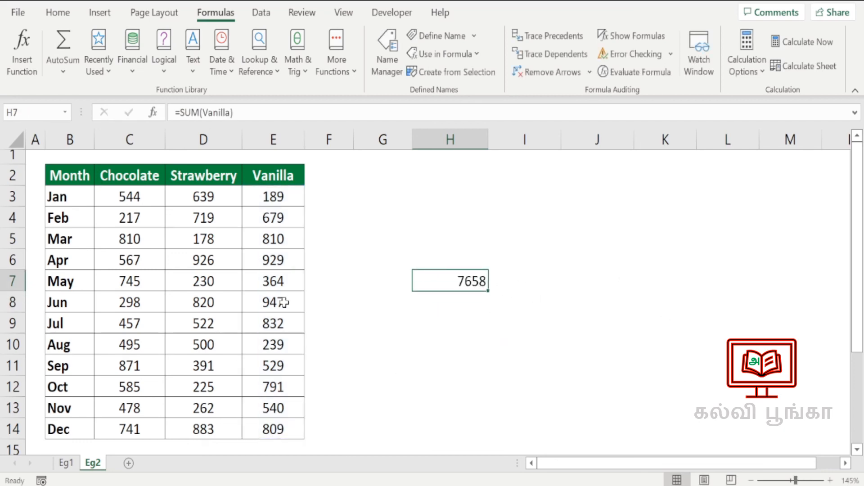